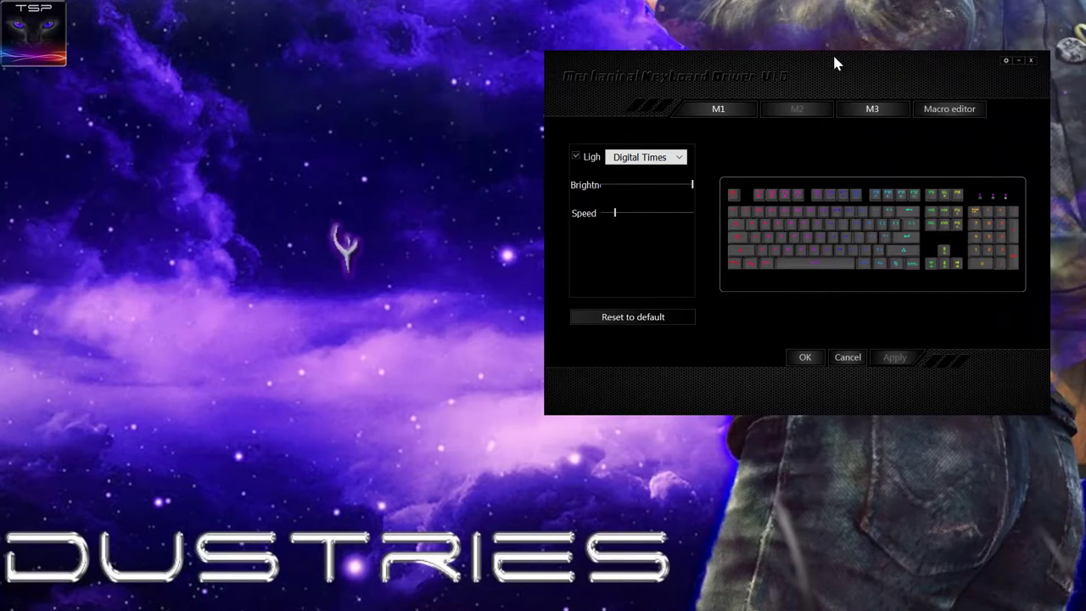
- Open the M1 profile, enable its lighting and choose the Digital Times effect
left_click_drag(836, 62, 381, 47)
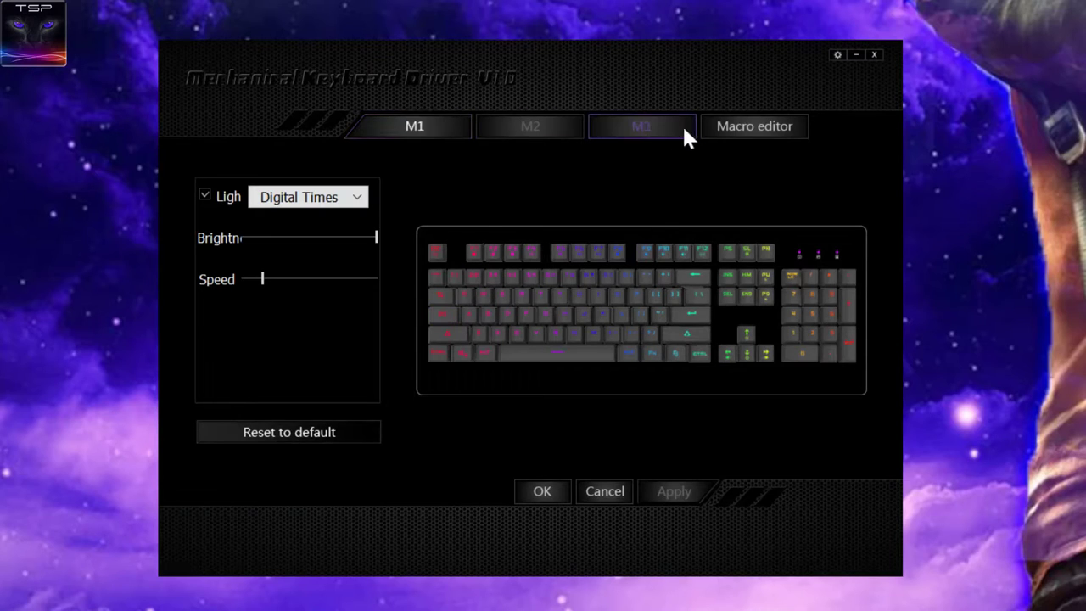
left_click(420, 133)
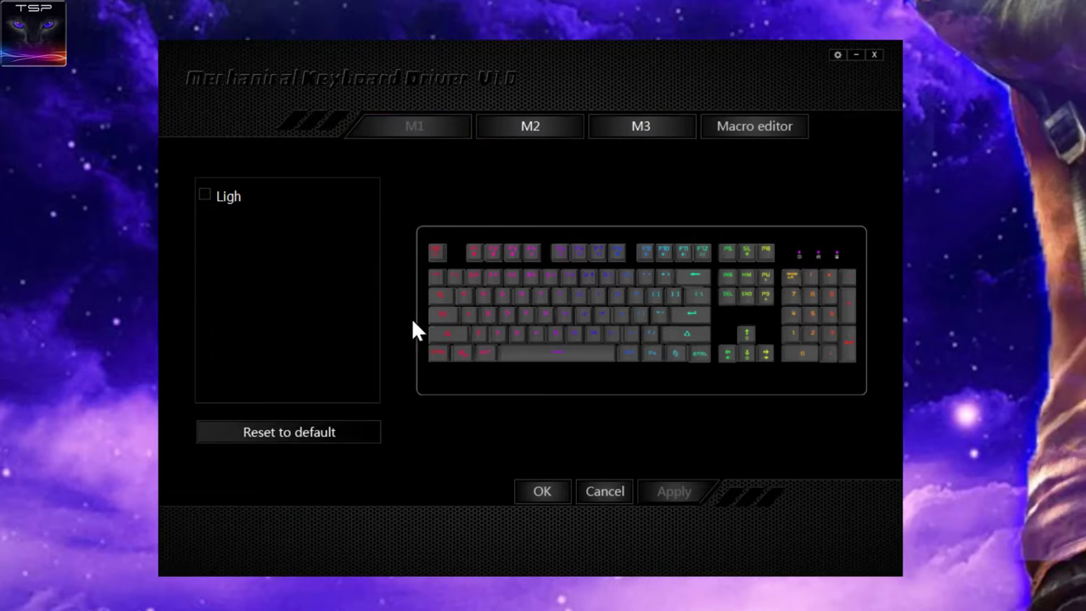
left_click(205, 194)
left_click(303, 204)
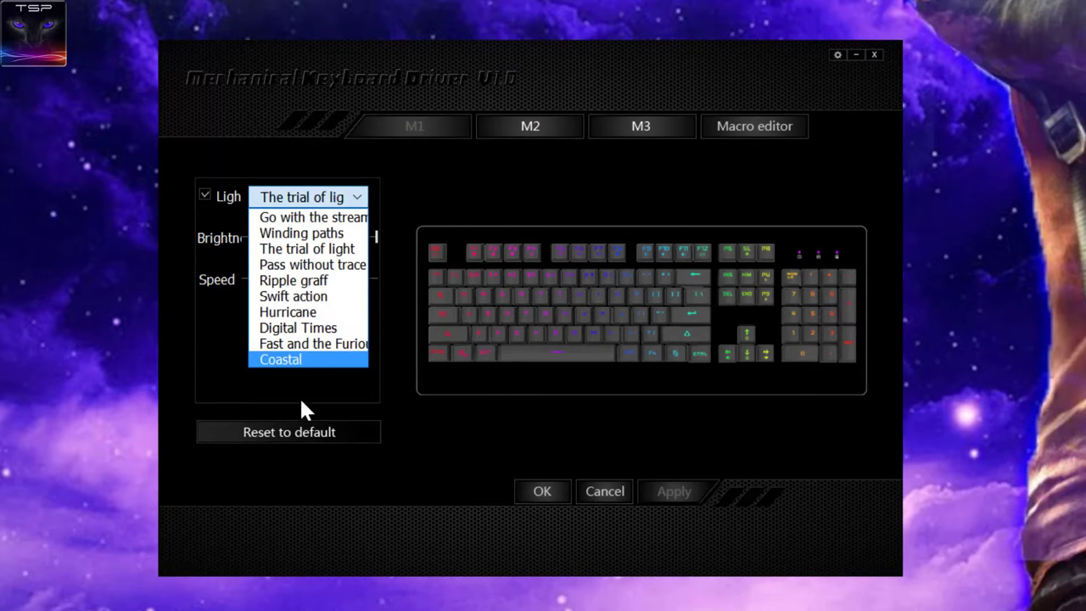
left_click(306, 328)
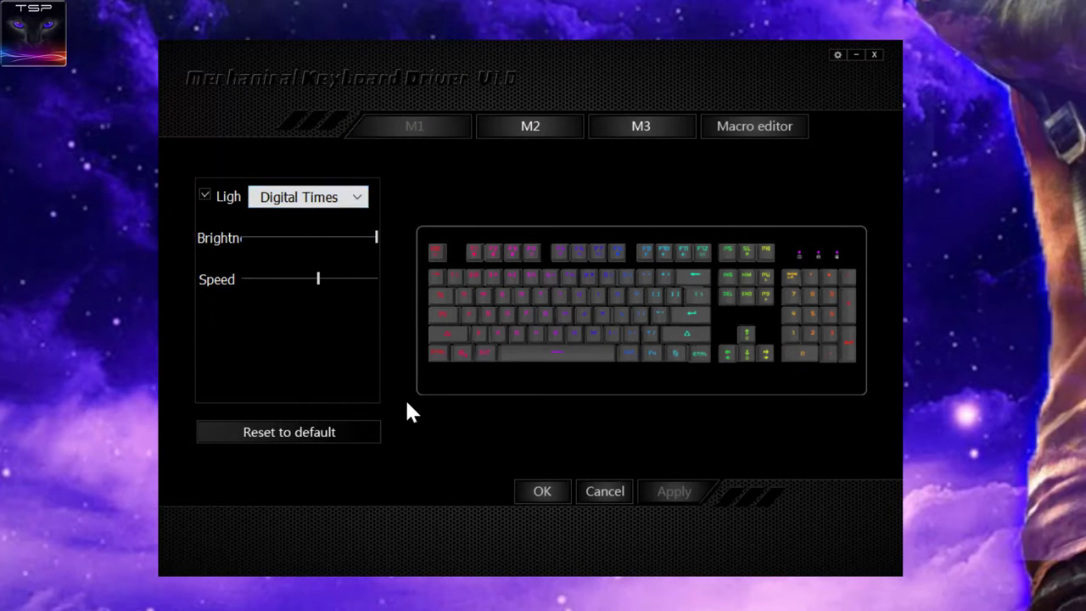
- Try slower and faster animation speeds for the Digital Times effect
left_click(319, 280)
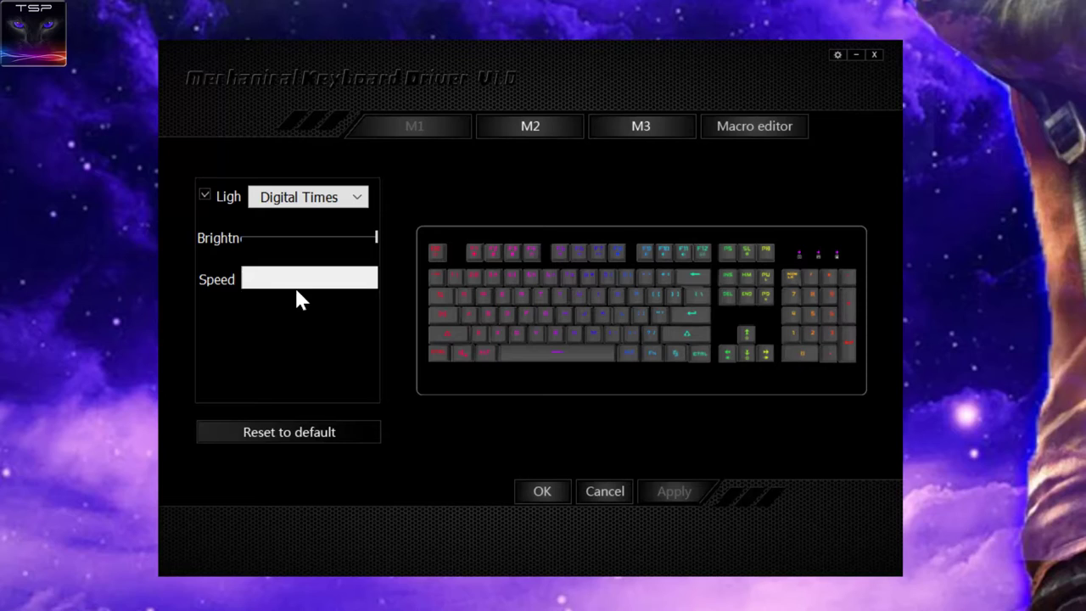
left_click(296, 289)
left_click(297, 290)
left_click(296, 290)
left_click(296, 289)
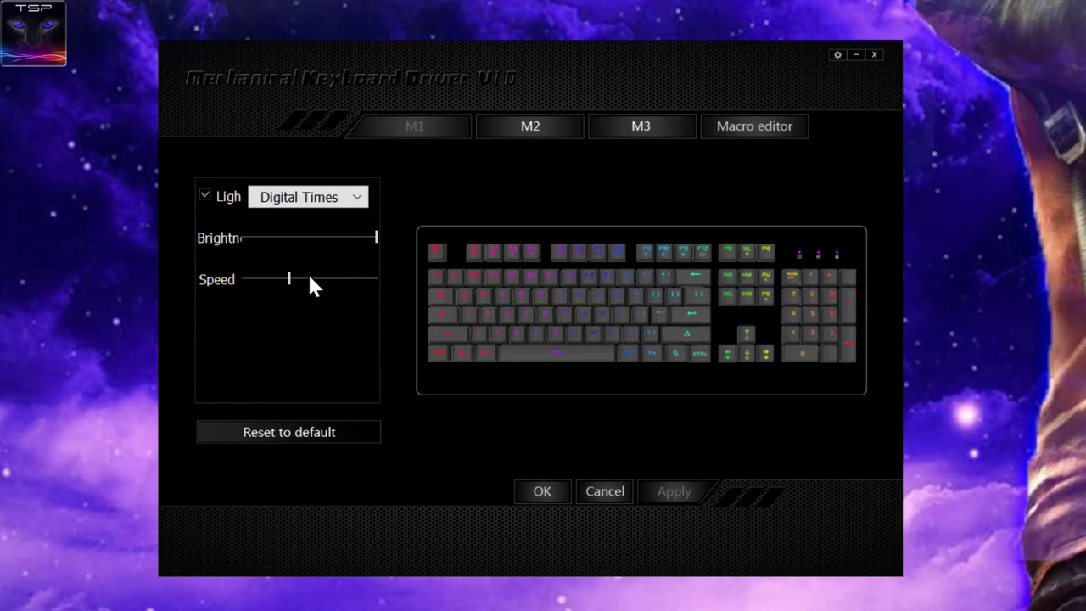
left_click(368, 283)
scroll(374, 244, "down", 2)
scroll(376, 253, "up", 2)
- Change the lighting effect to Fast and the Furious and try both of its direction options
left_click(317, 203)
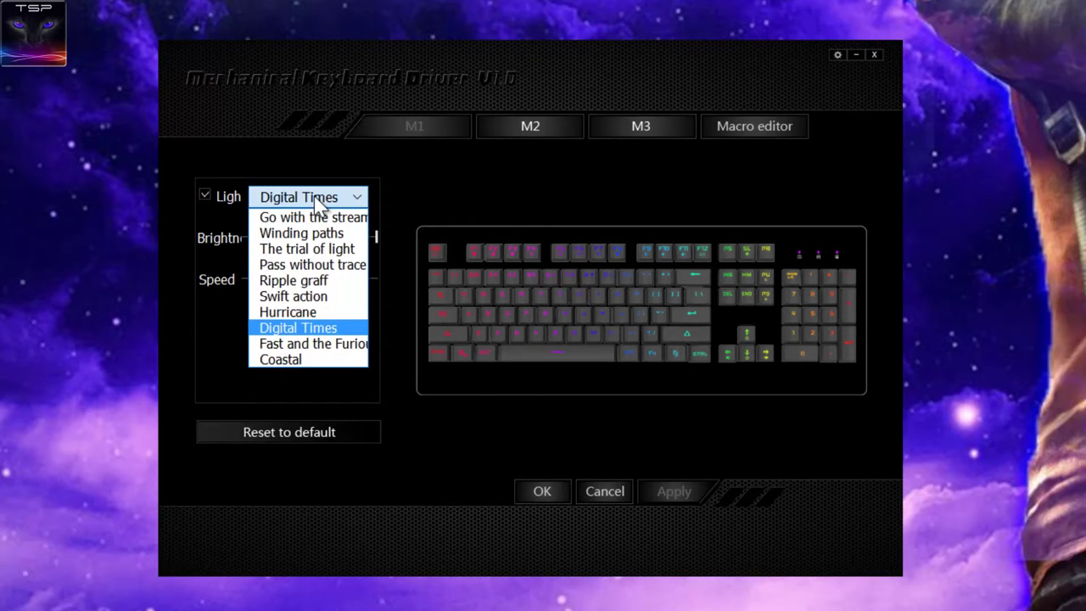
left_click(289, 344)
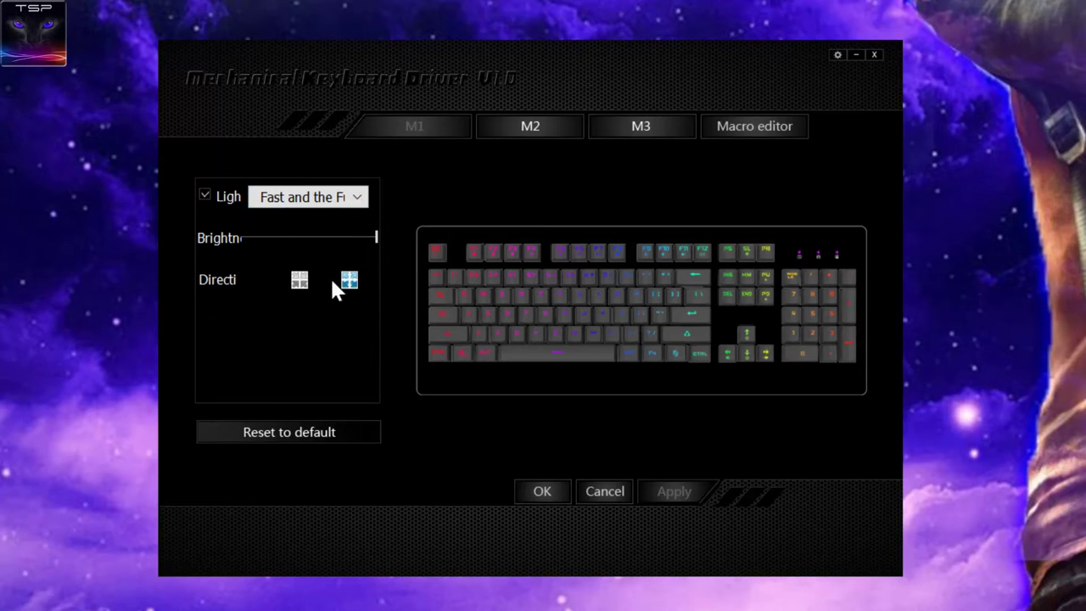
left_click(303, 283)
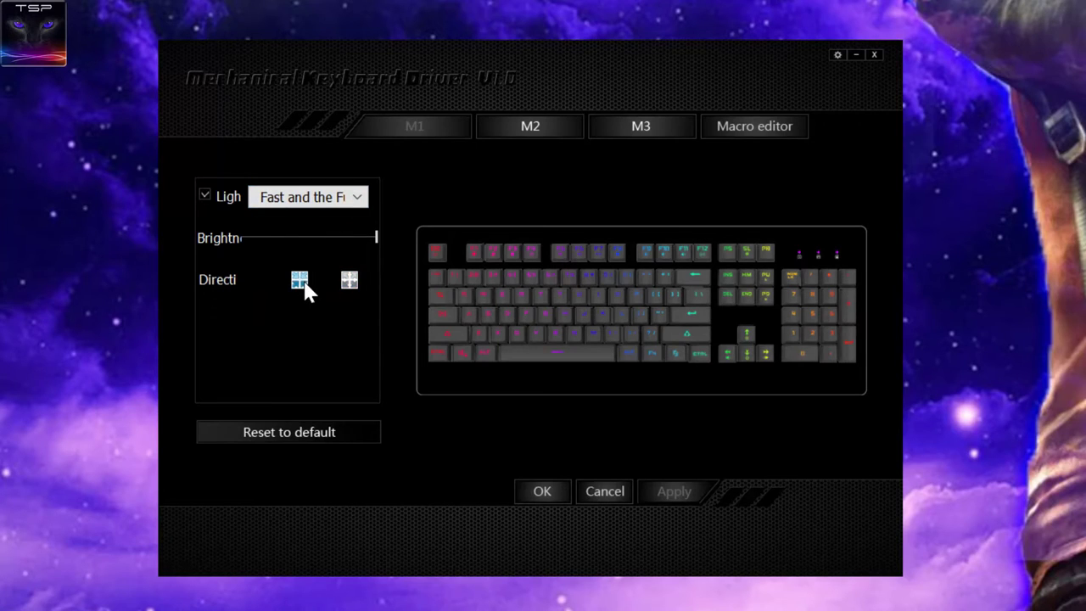
left_click(351, 282)
- Select the Coastal lighting effect, try yellow as the basic color for all keys, and set the basic color back to black
left_click(358, 201)
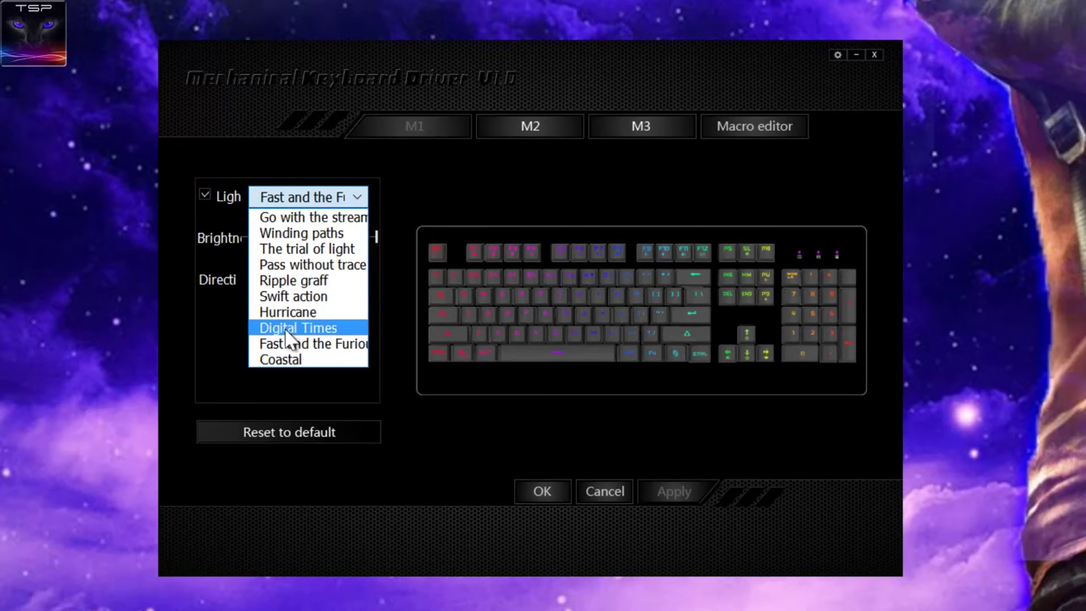
left_click(282, 359)
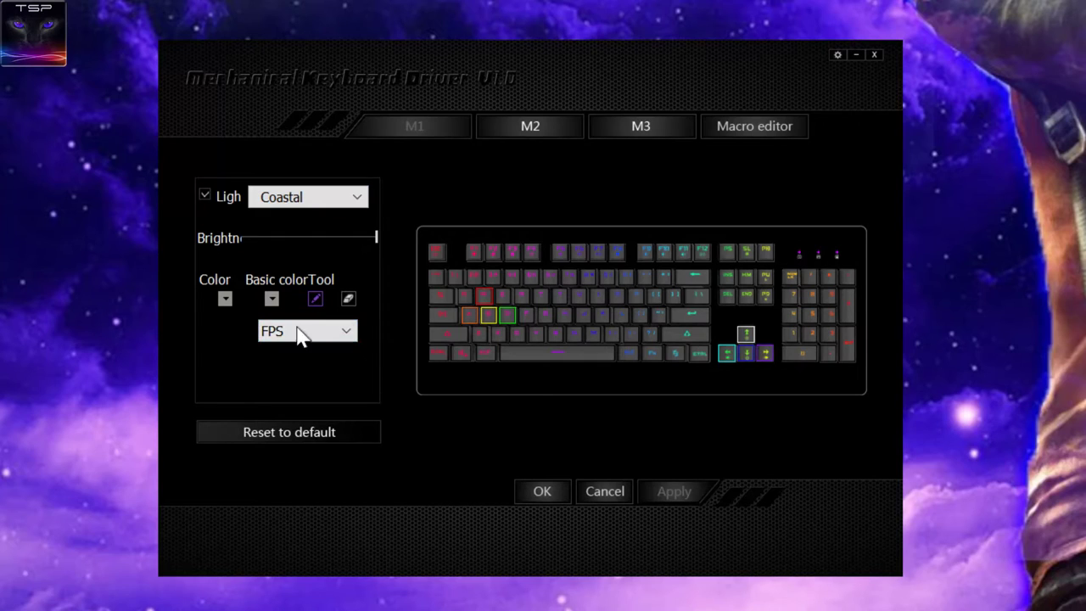
left_click(272, 299)
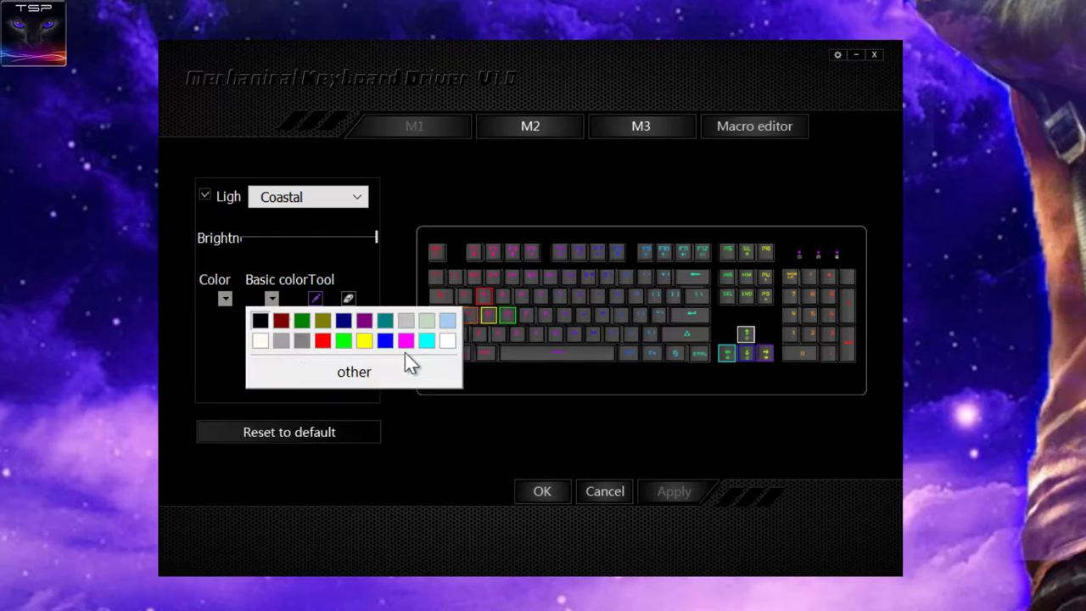
left_click(363, 342)
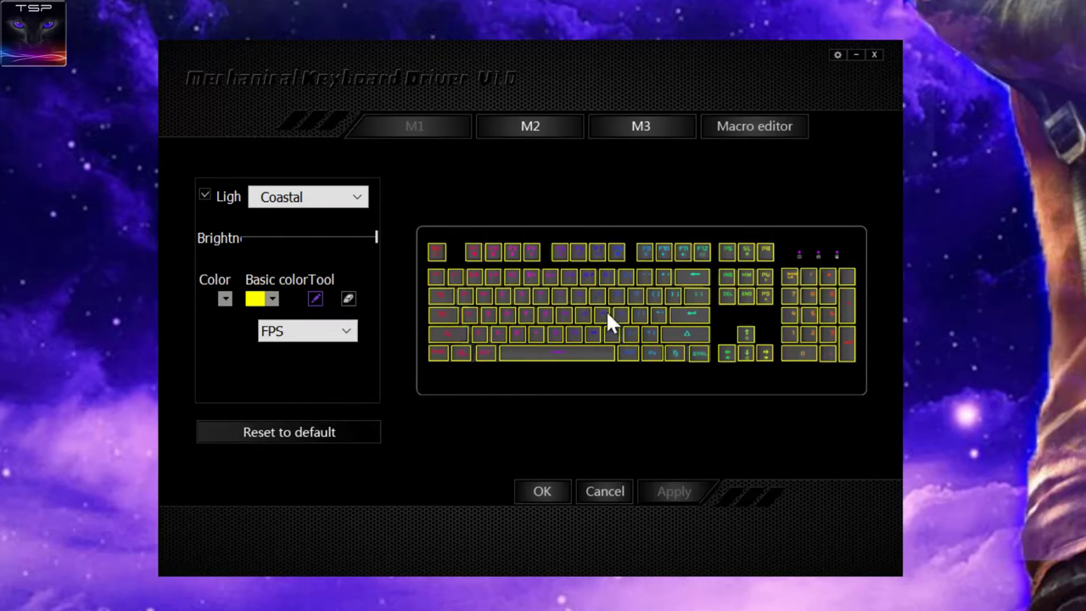
left_click(272, 298)
left_click(258, 319)
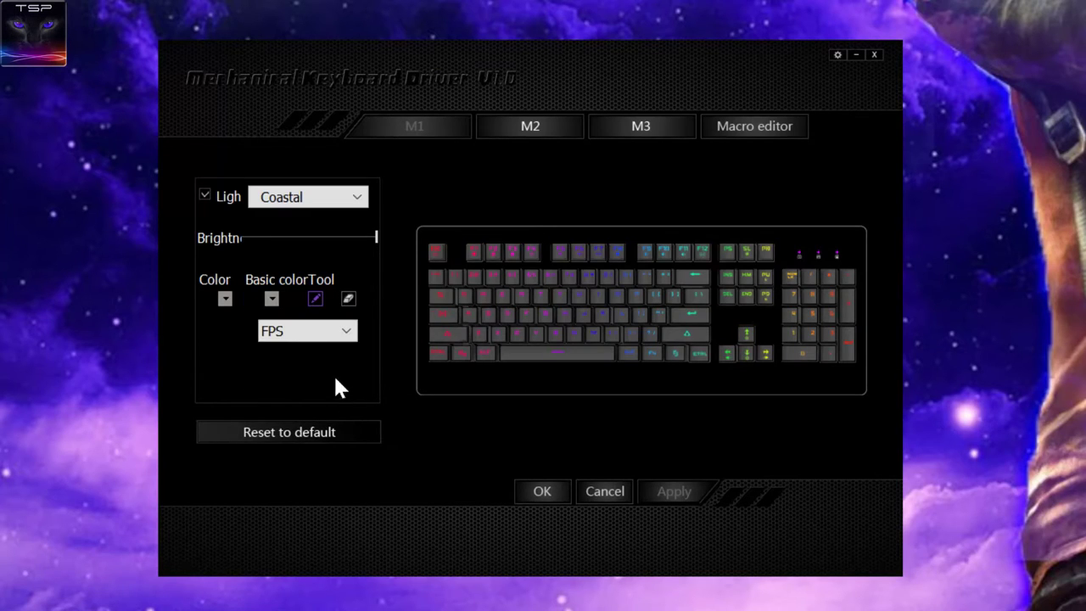
- Choose yellow as the individual key color and paint the Enter key and the backslash key above it
left_click(225, 299)
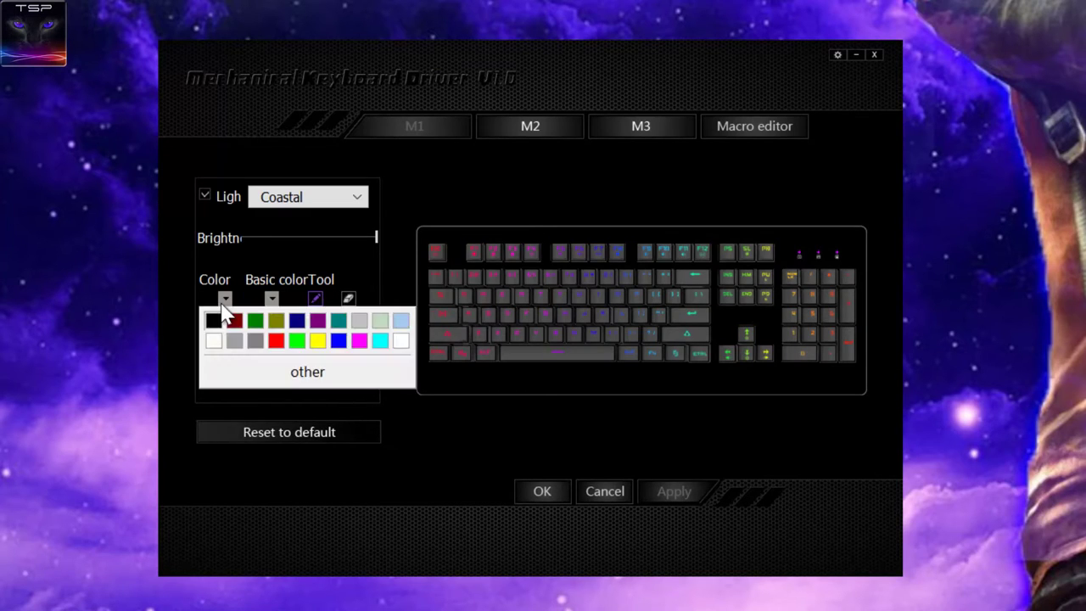
left_click(320, 344)
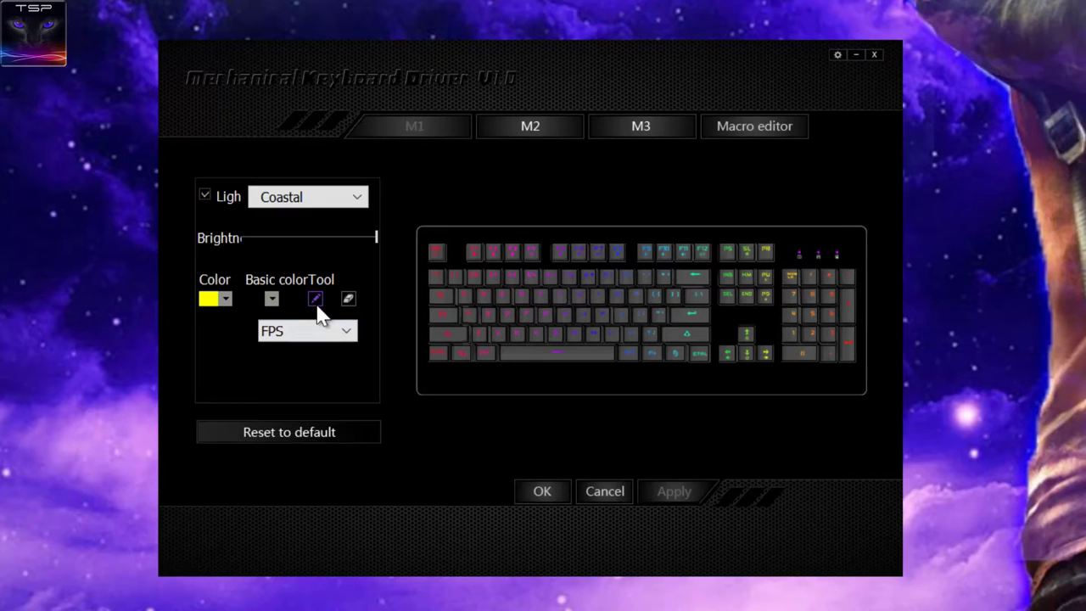
left_click(317, 303)
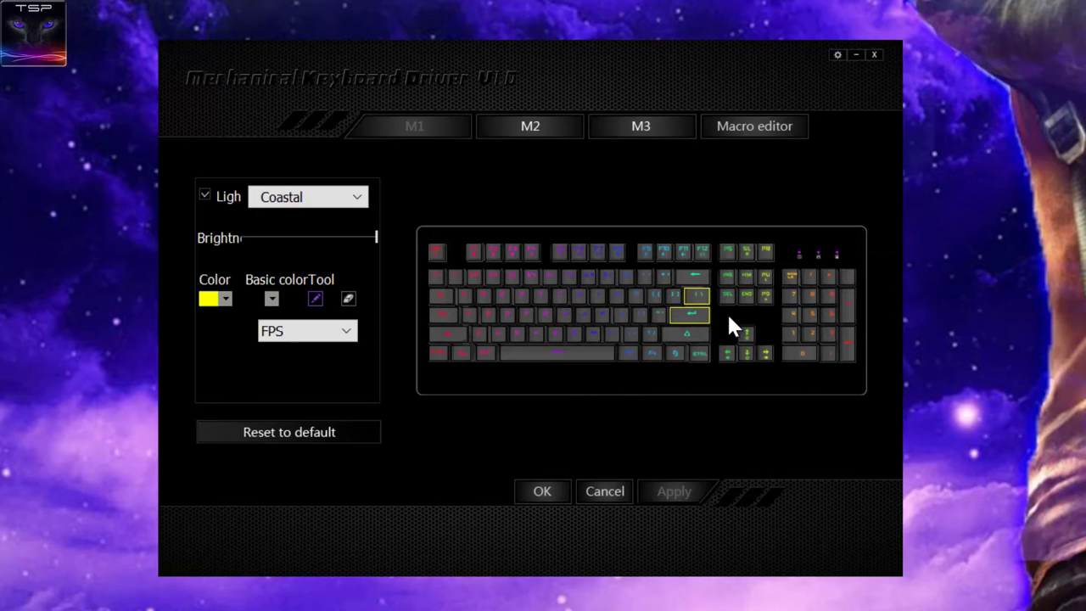
- Change the individual key color to bright green and paint the space bar with it
left_click(226, 299)
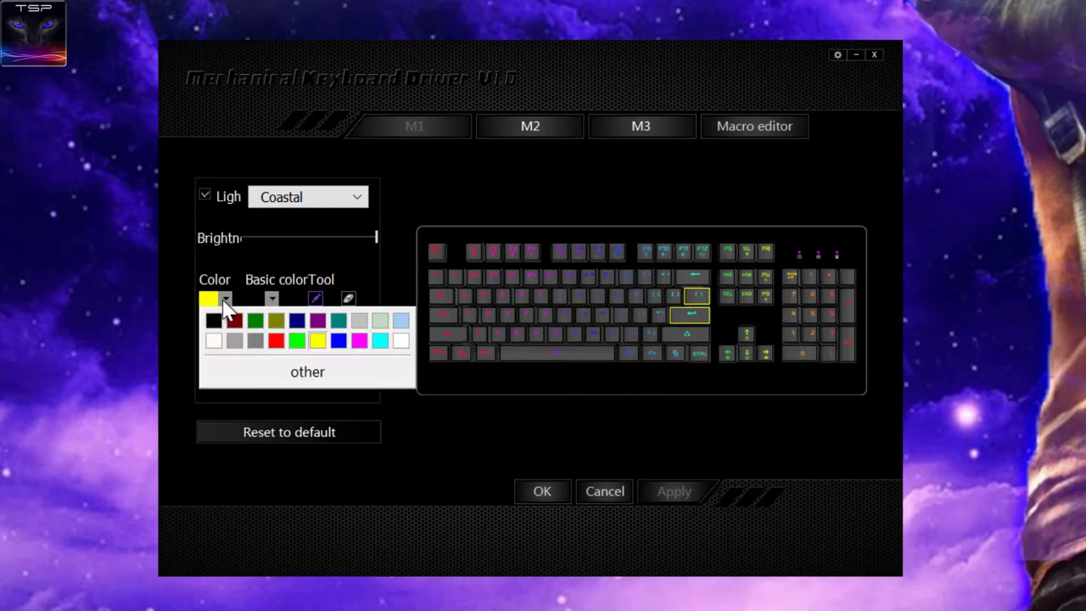
left_click(294, 343)
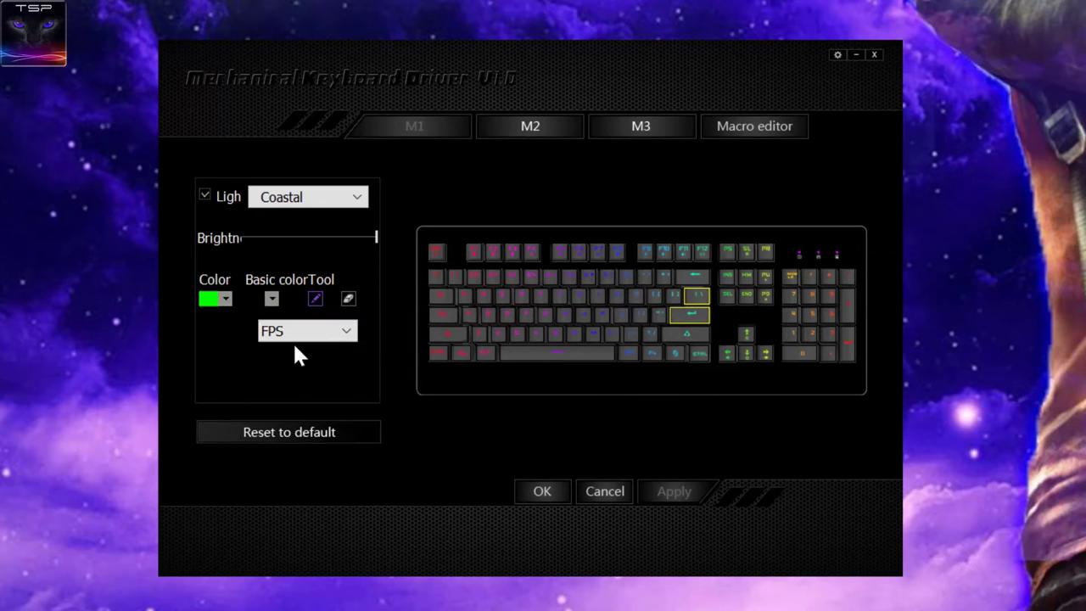
left_click(593, 357)
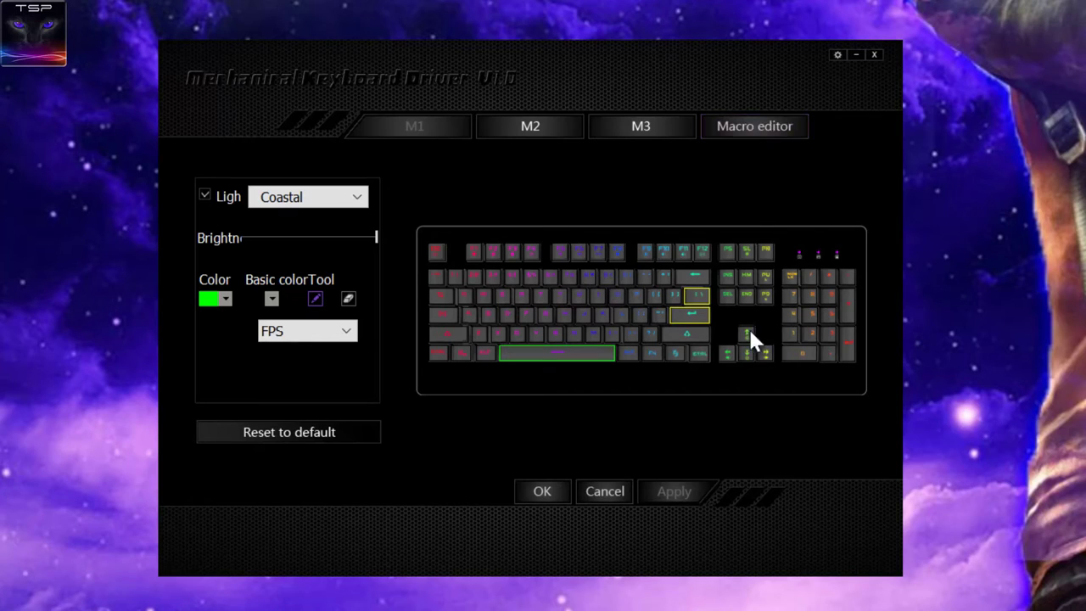
- Create a new macro in the macro editor and record the numpad sequence 4, 5, 6, 4, 5
left_click(758, 126)
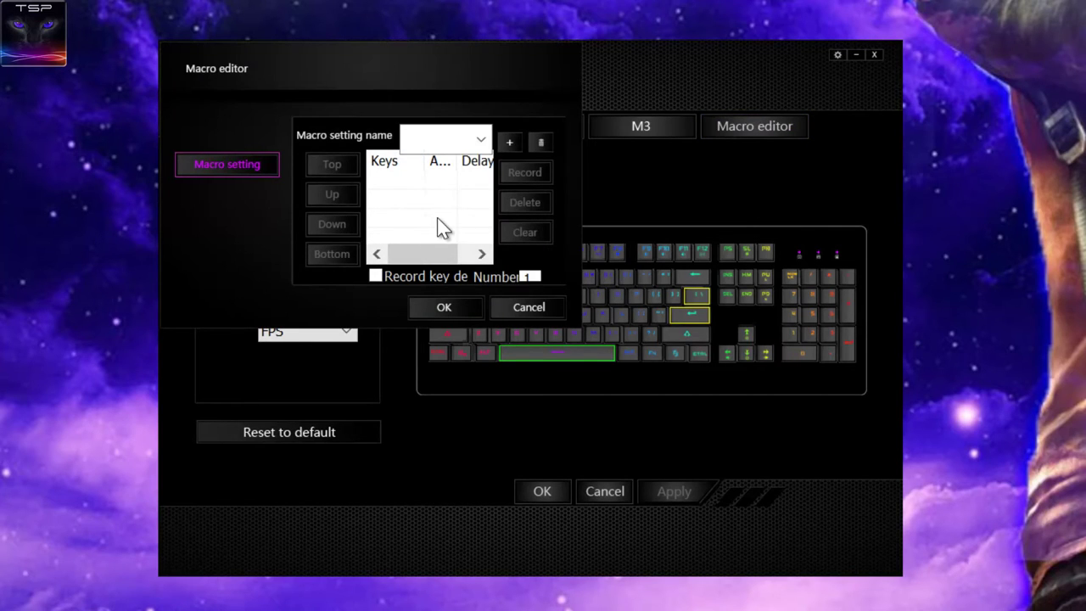
left_click(509, 142)
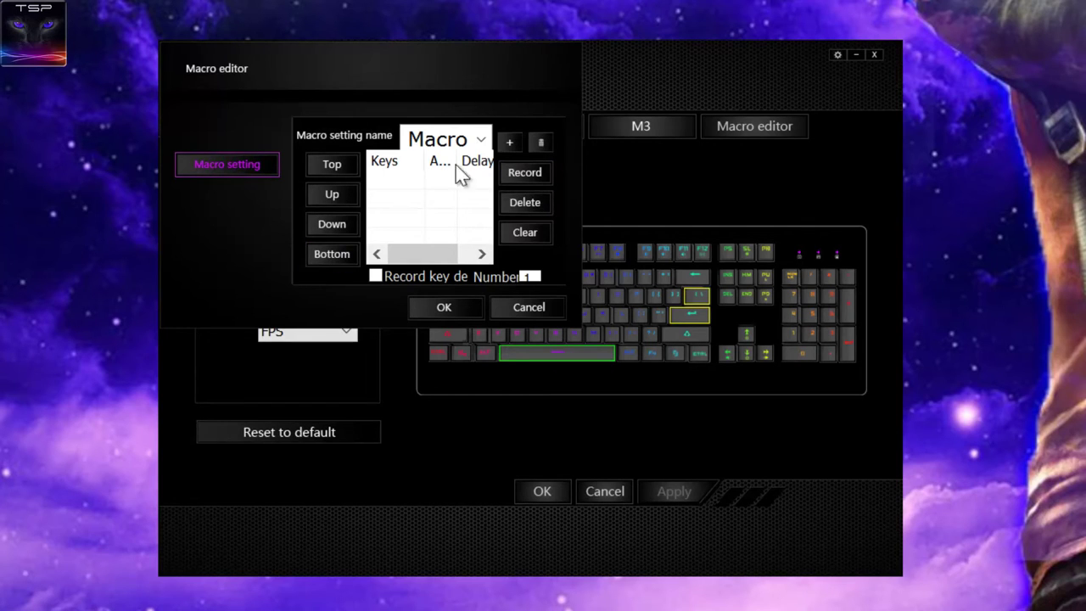
mouse_move(413, 254)
left_mouse_down()
mouse_move(466, 260)
mouse_move(414, 255)
left_mouse_up()
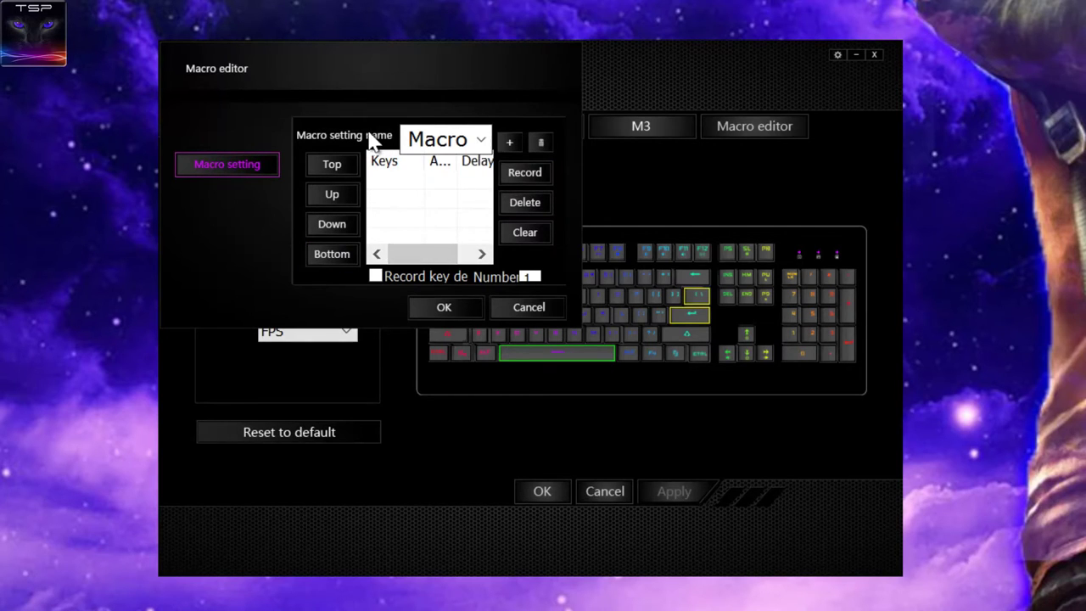
left_click(506, 174)
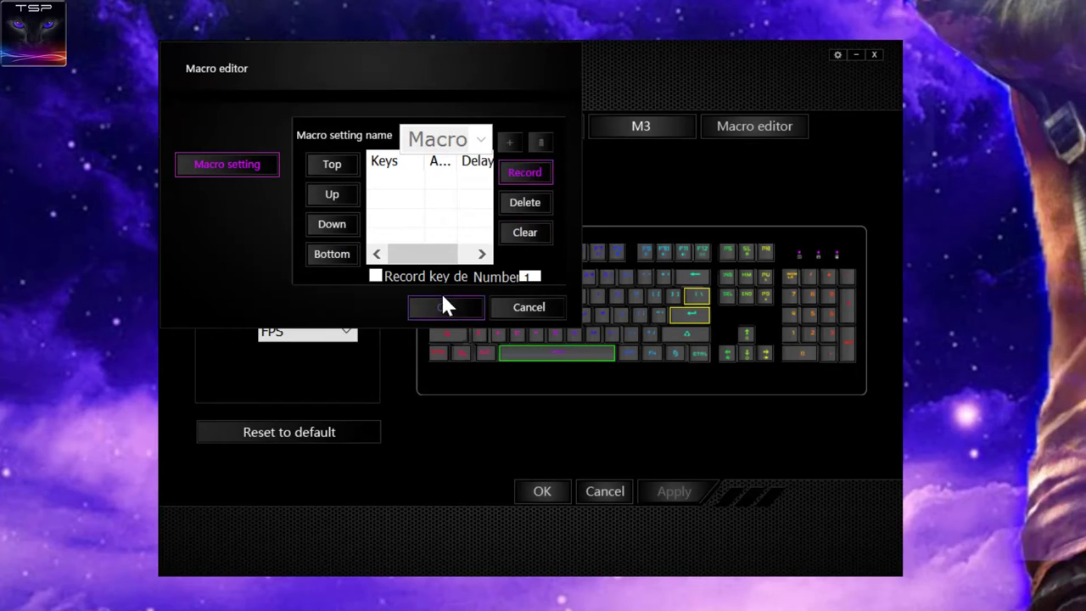
key("KP_4")
key("KP_5")
key("KP_6")
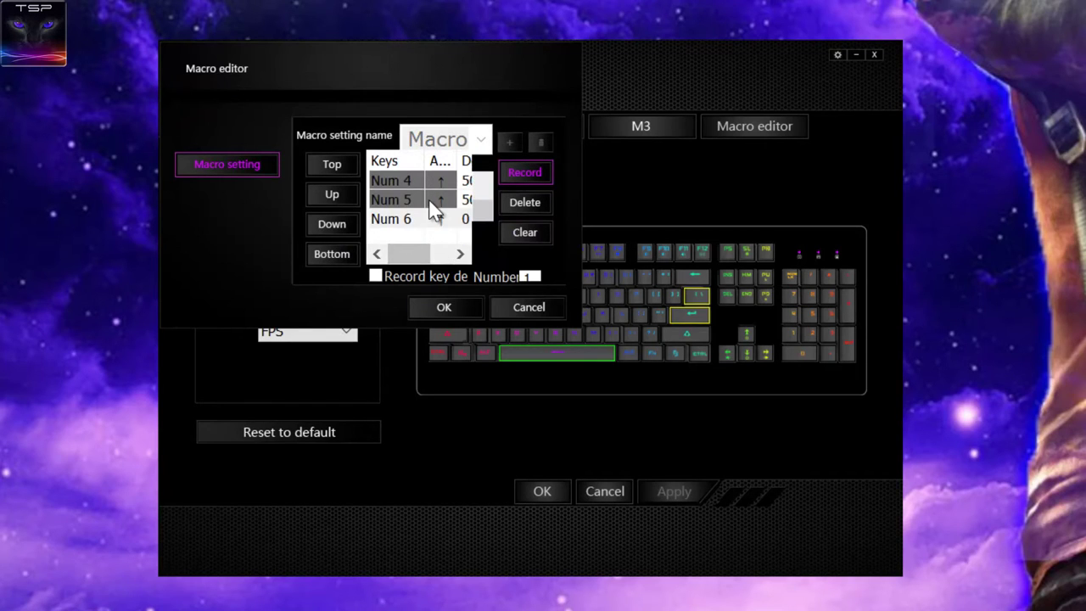
key("KP_4")
key("KP_5")
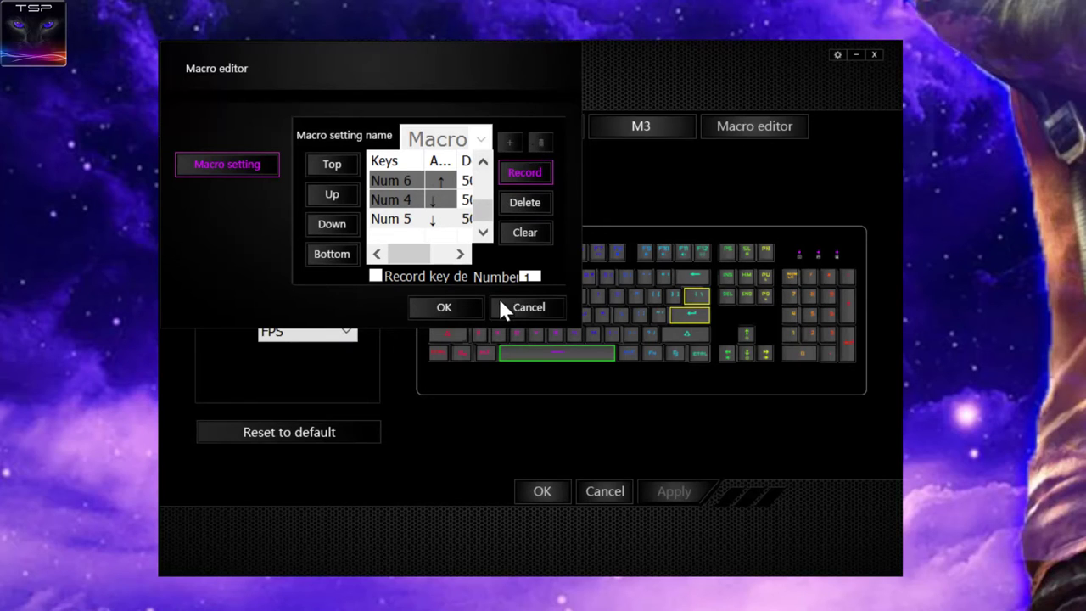
- Clear the recorded keystrokes from the macro and cancel out of the macro editor
left_click(526, 231)
left_click(532, 251)
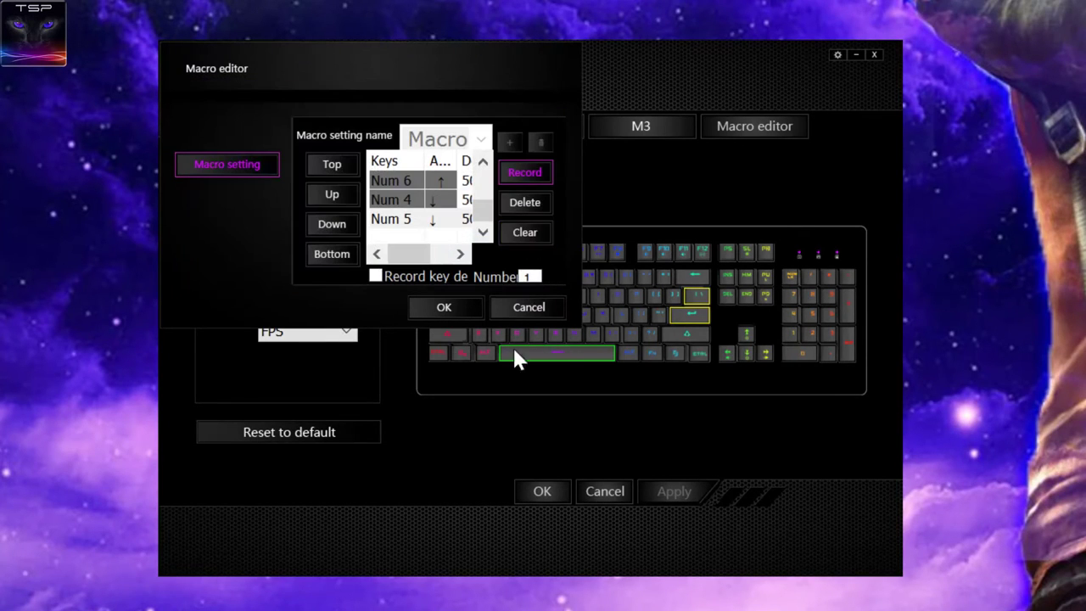
left_click(527, 234)
left_click(388, 250)
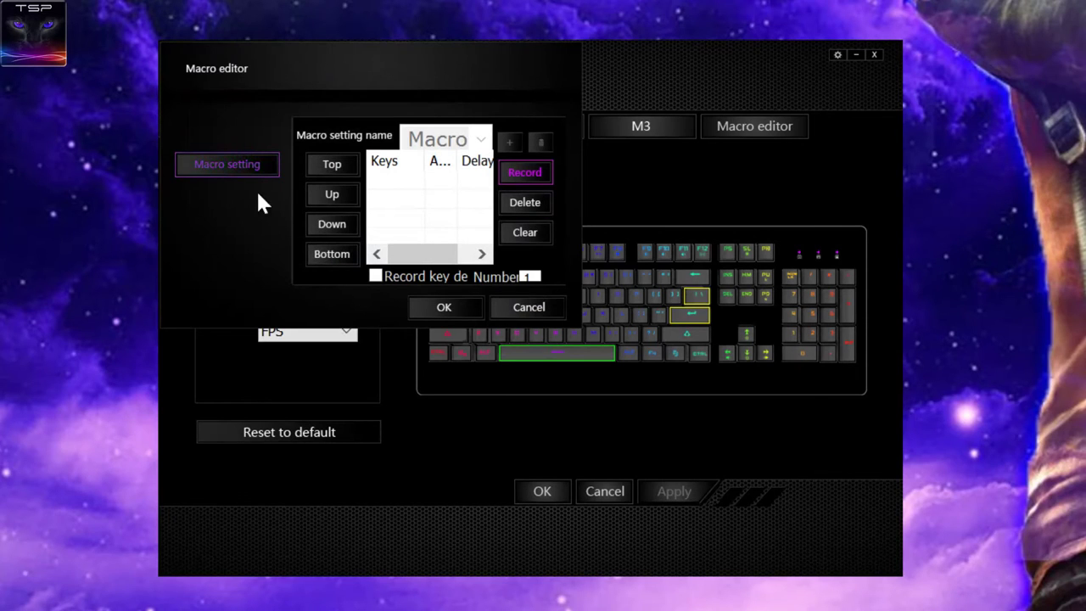
left_click(529, 307)
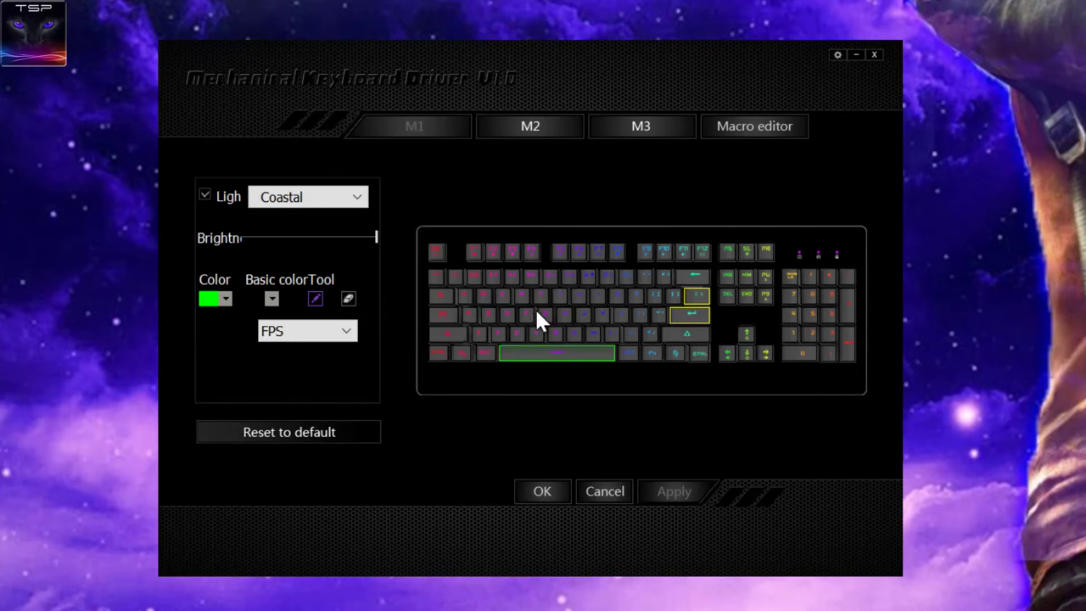
- Turn off the M1 profile's lighting, view the W key's assignment settings and cancel them
left_click(204, 196)
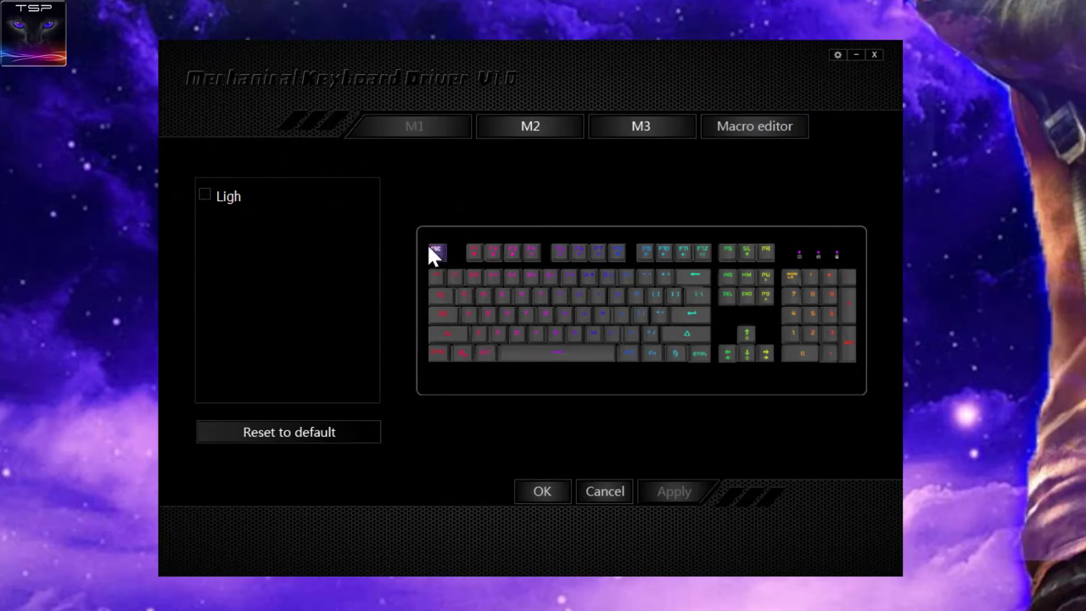
left_click(480, 295)
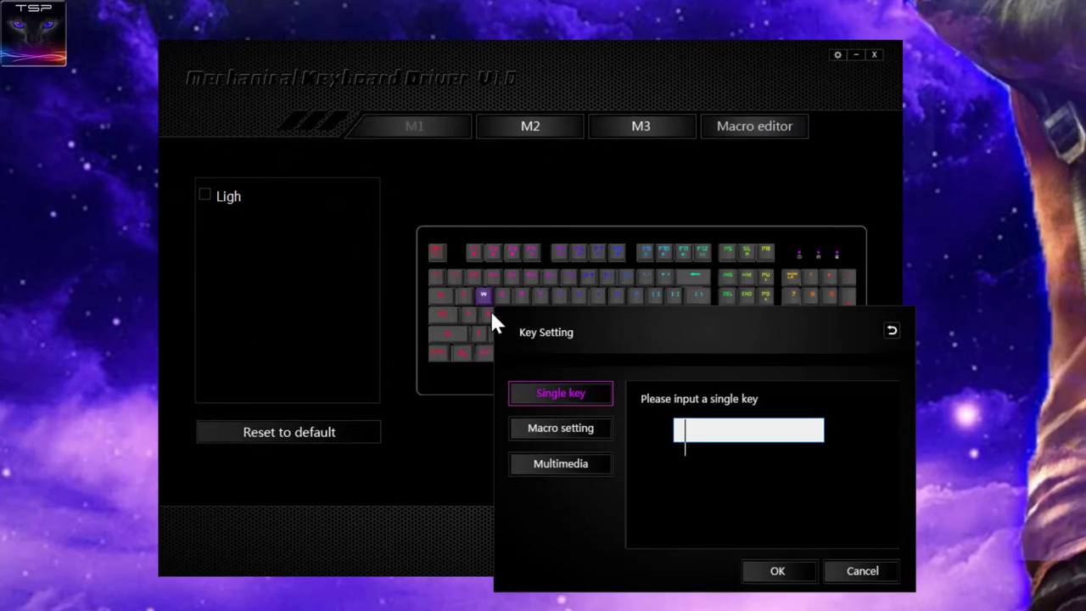
left_click_drag(742, 339, 283, 124)
left_click(413, 357)
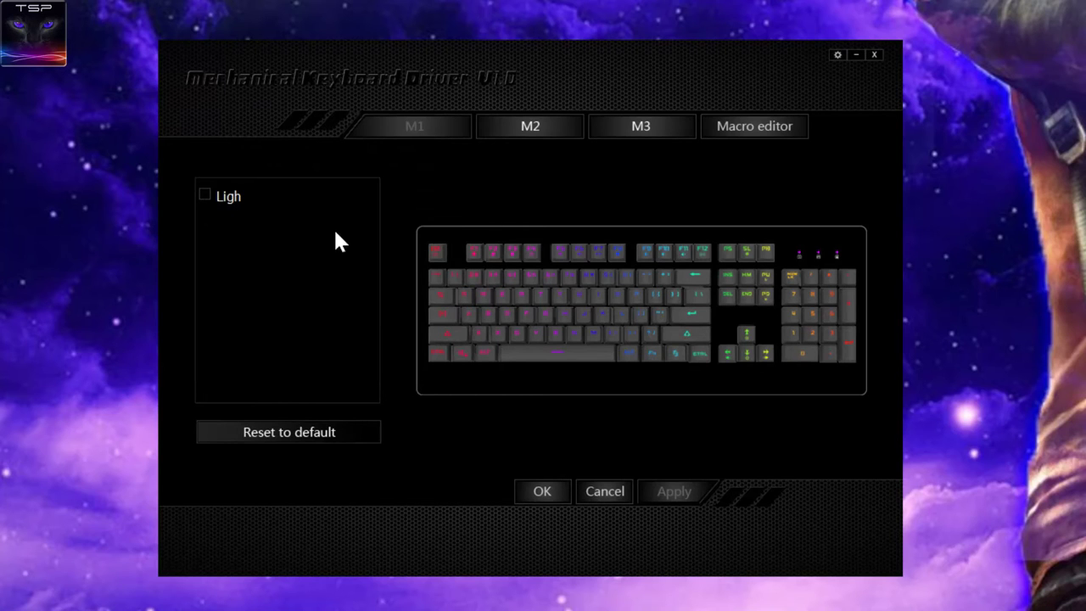
- View the key assignment settings for the space bar and cancel them
left_click_drag(547, 83, 510, 135)
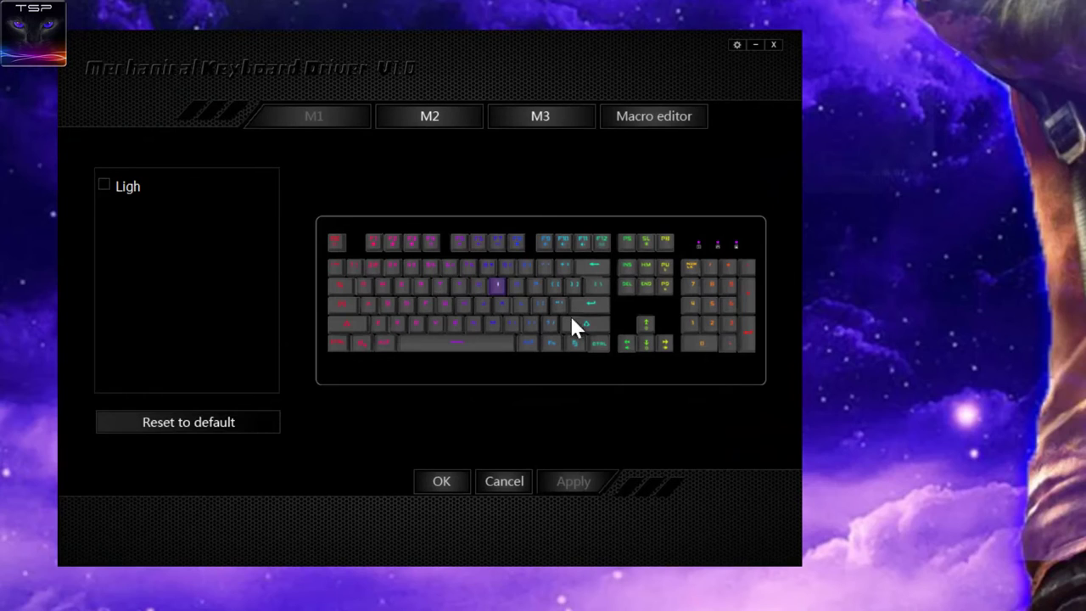
left_click(485, 349)
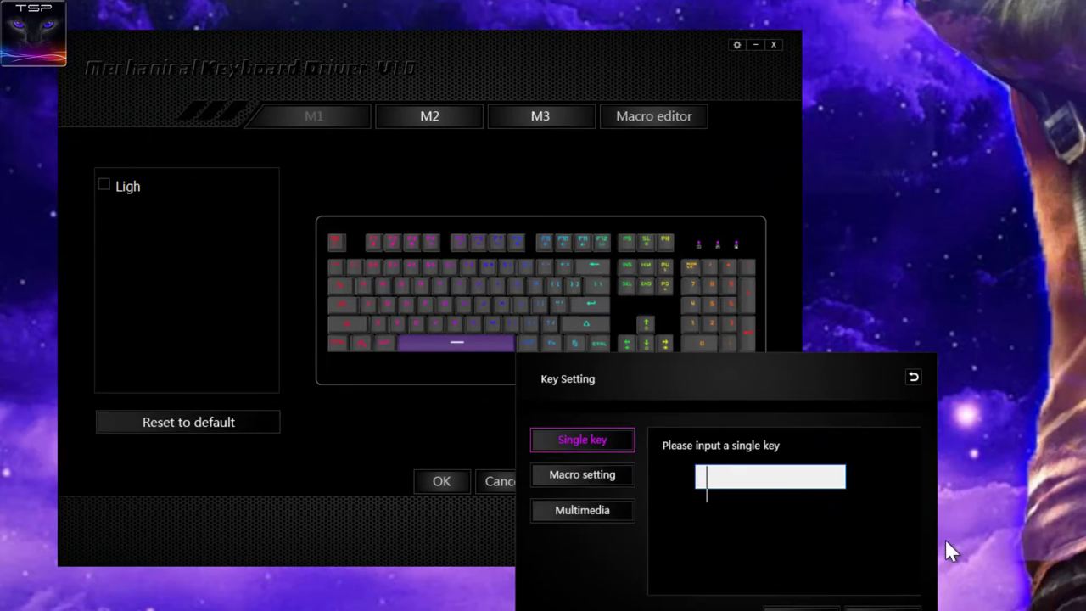
left_click(882, 607)
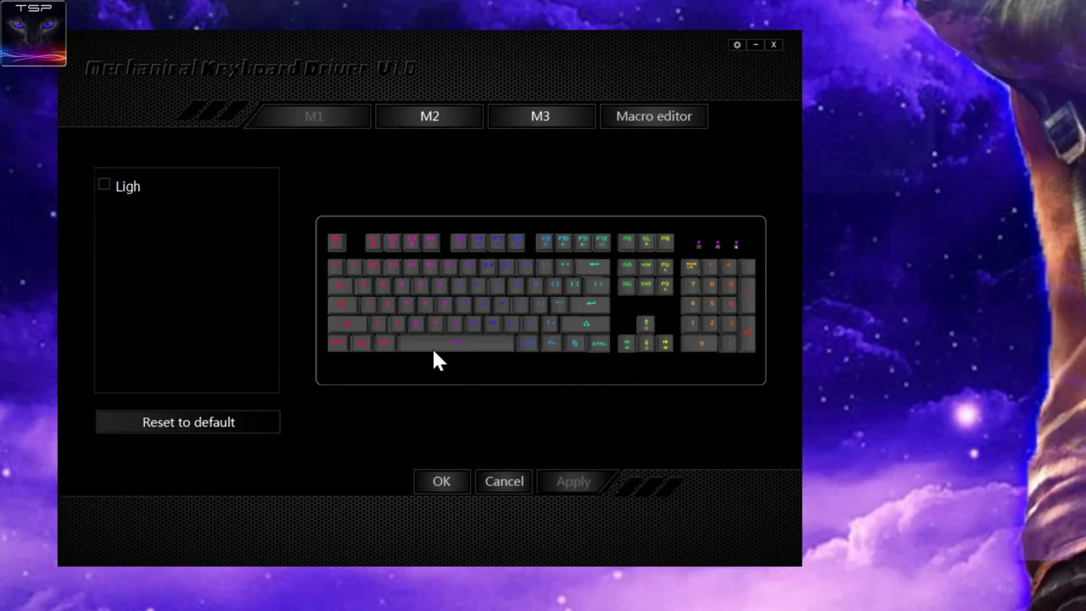
- In the one-handed keypad's driver window, view the macro settings of the wide key beside R and cancel them
left_click_drag(264, 83, 284, 74)
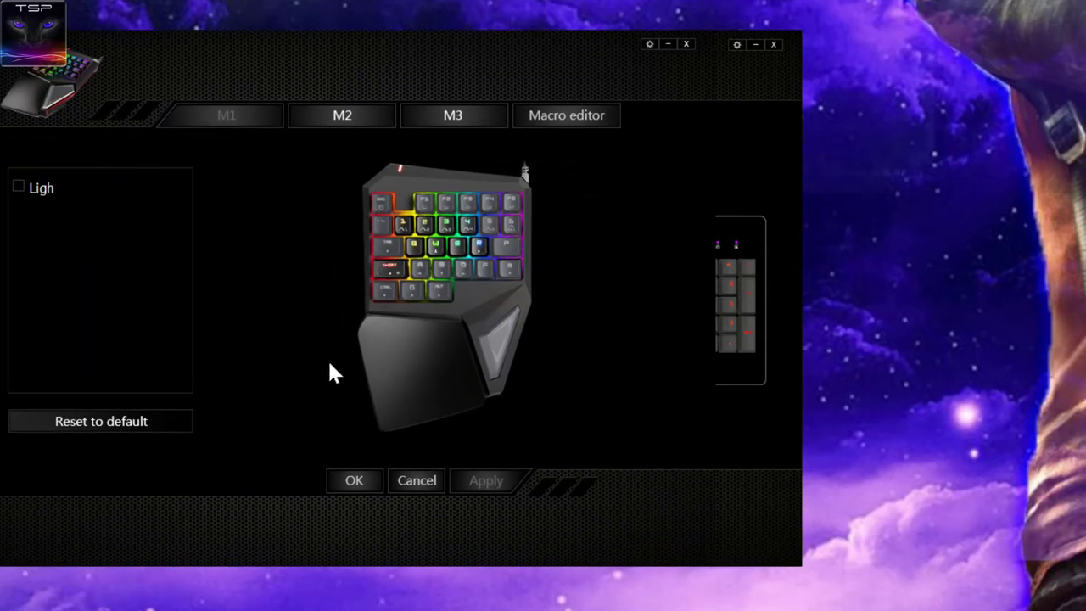
left_click(511, 244)
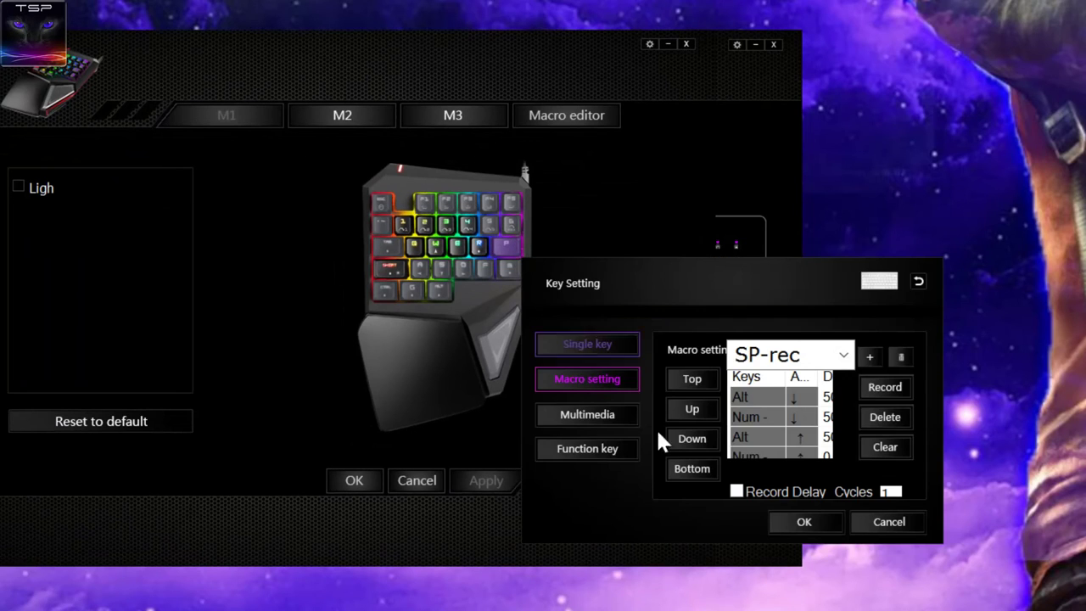
left_click(879, 525)
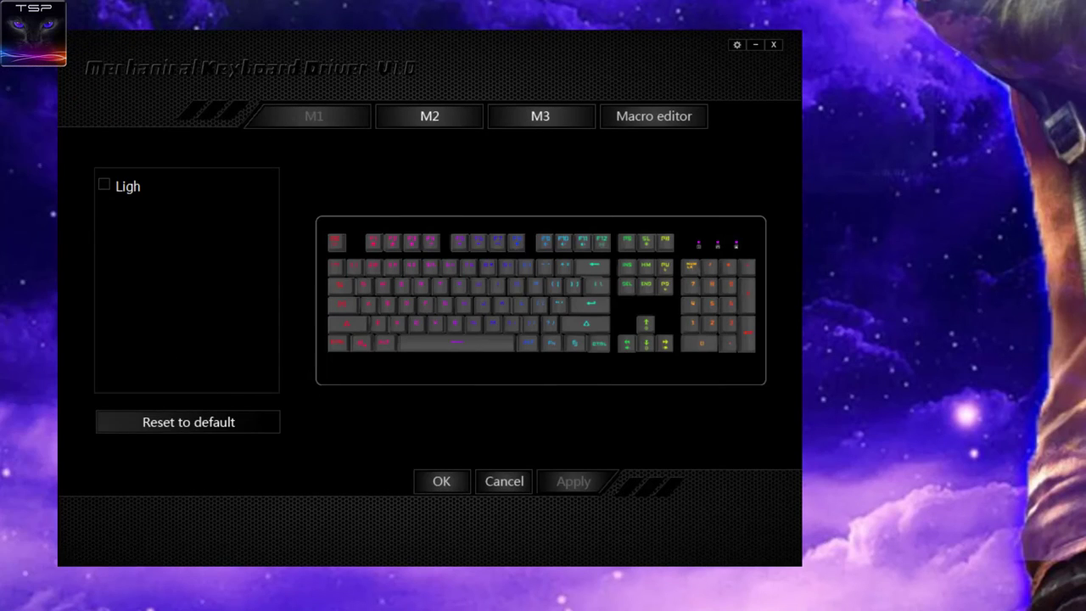
- Reposition the full-size keyboard's driver window and turn the M1 profile's lighting back on
left_click_drag(315, 40, 314, 26)
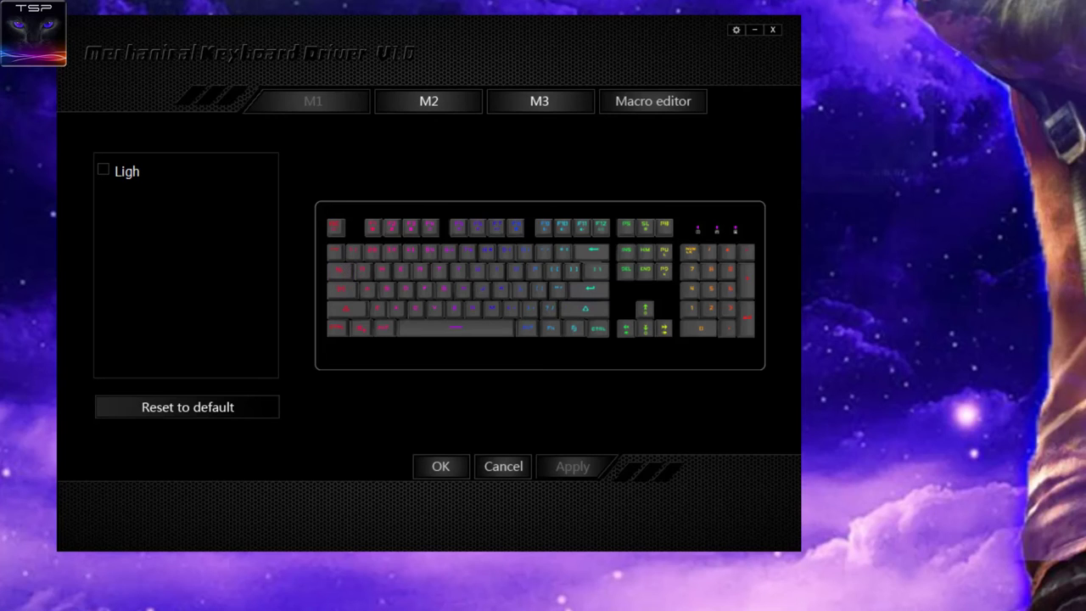
left_click_drag(365, 74, 1004, 133)
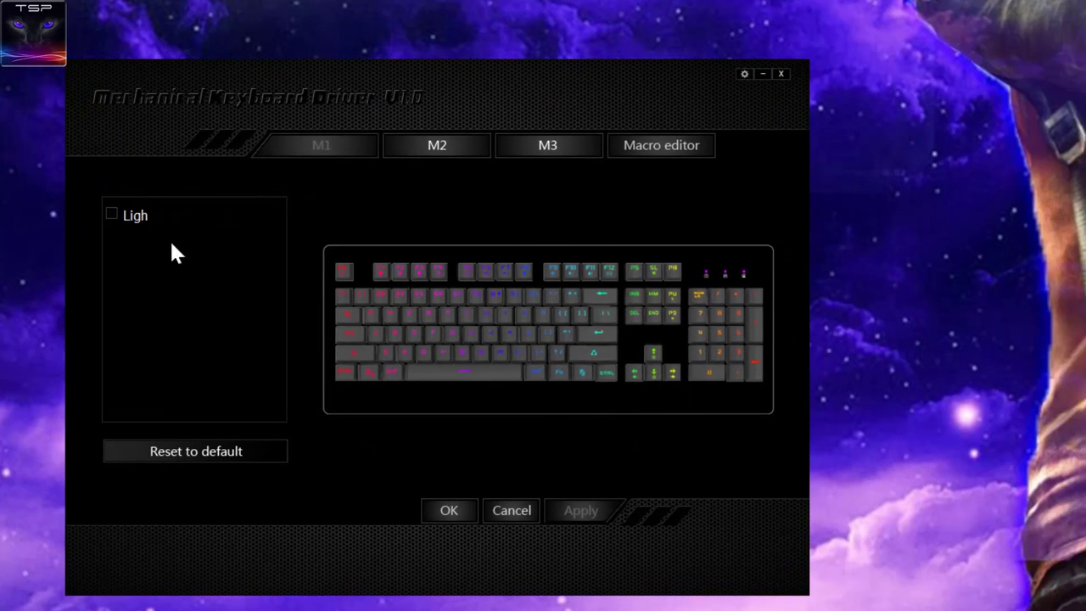
left_click(133, 216)
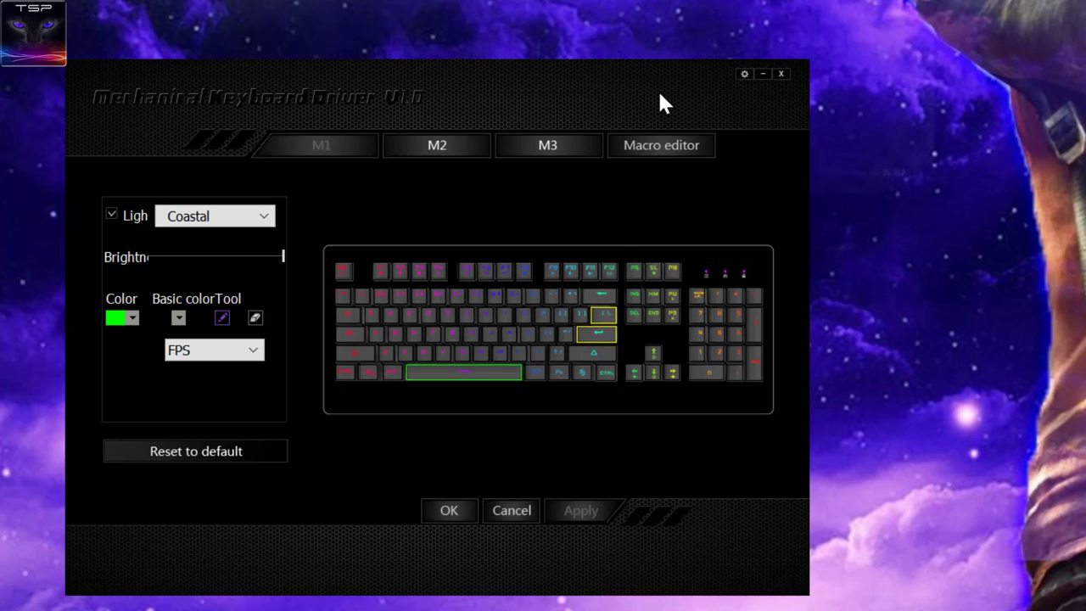
left_click_drag(510, 106, 494, 64)
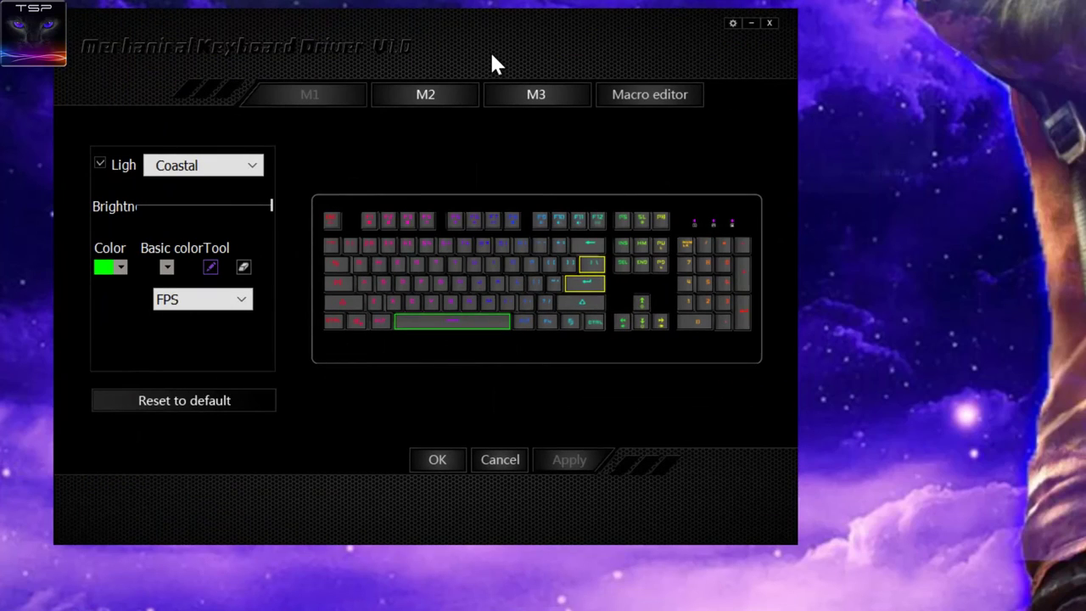